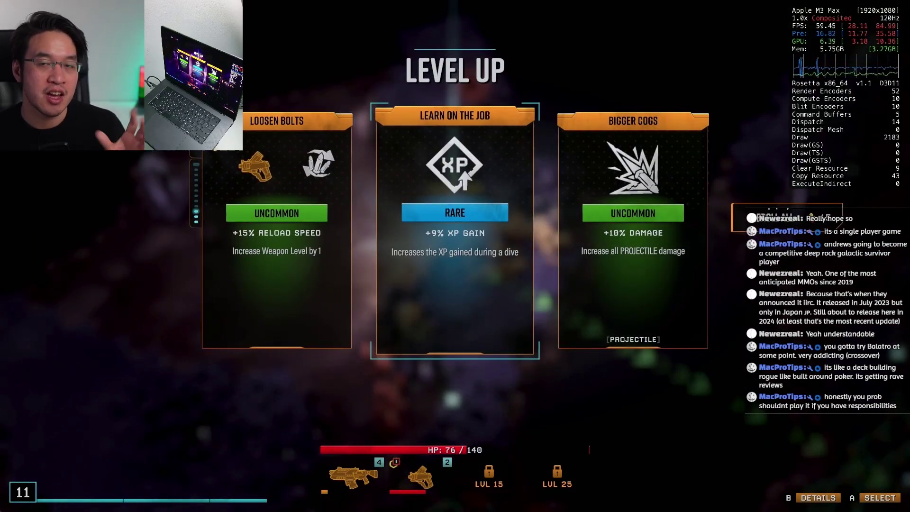
# Take the Bigger Cogs upgrade, then run the dwarf down and right toward the drop pod.
pyautogui.press('Right')
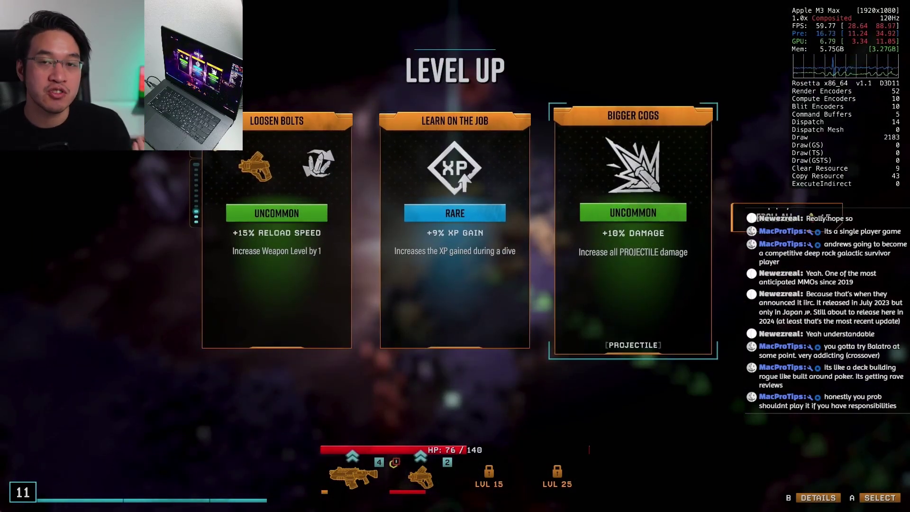
pyautogui.press('Return')
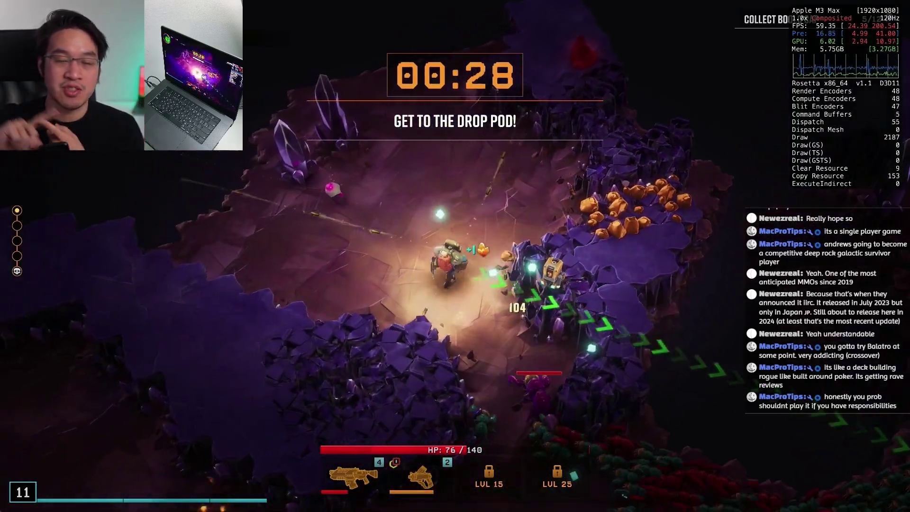
pyautogui.press('s')
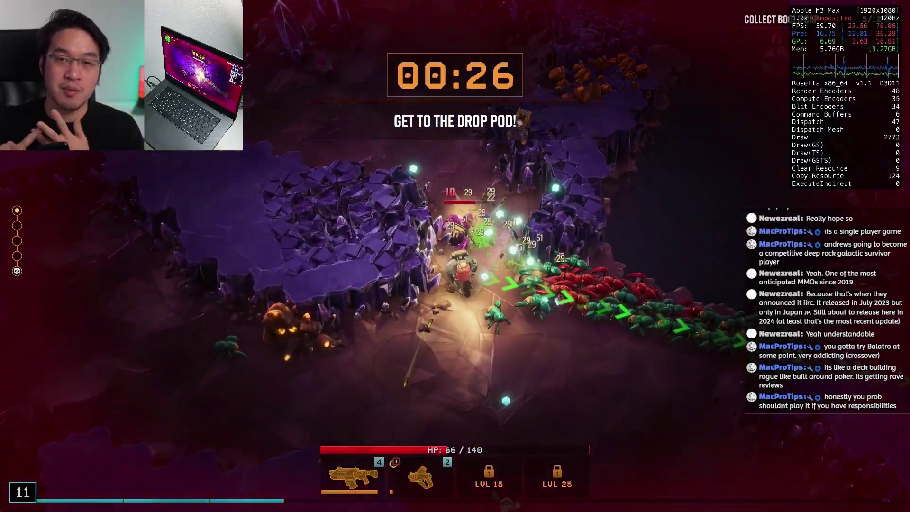
pyautogui.press('s')
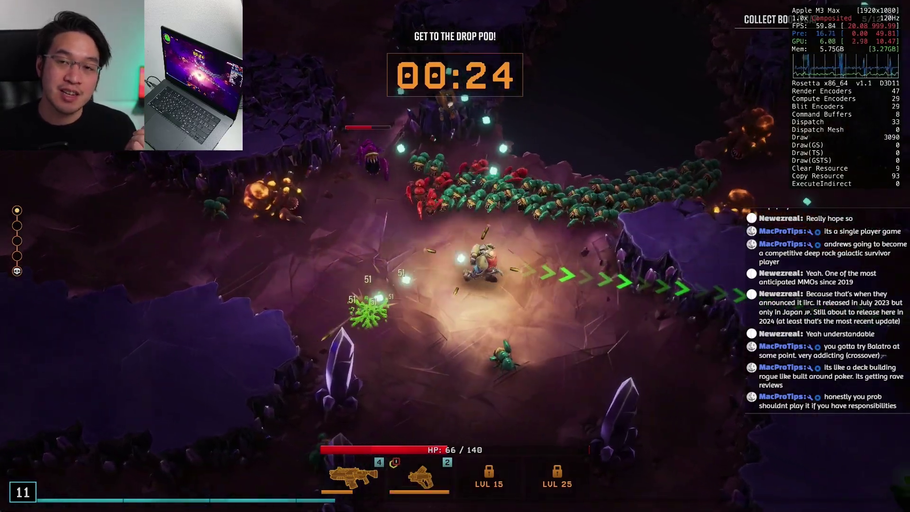
pyautogui.press('d')
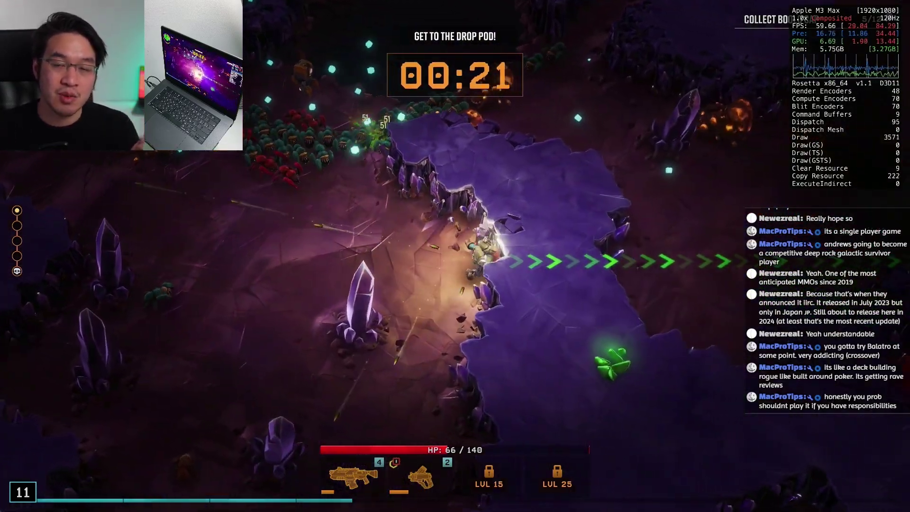
pyautogui.press('d')
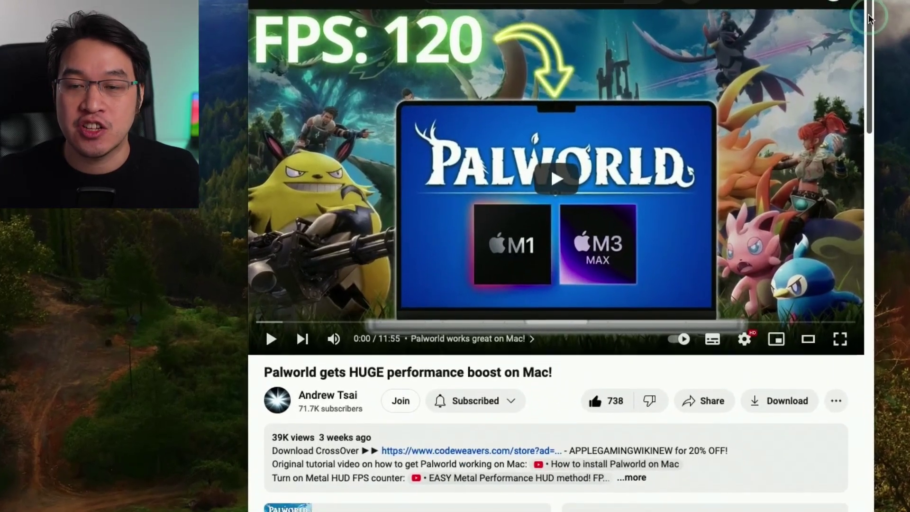
# Scroll the Palworld Mac video page and expand its description to reveal the CrossOver link.
pyautogui.moveTo(676, 102); pyautogui.dragTo(676, 119)
pyautogui.moveTo(869, 38); pyautogui.dragTo(867, 54)
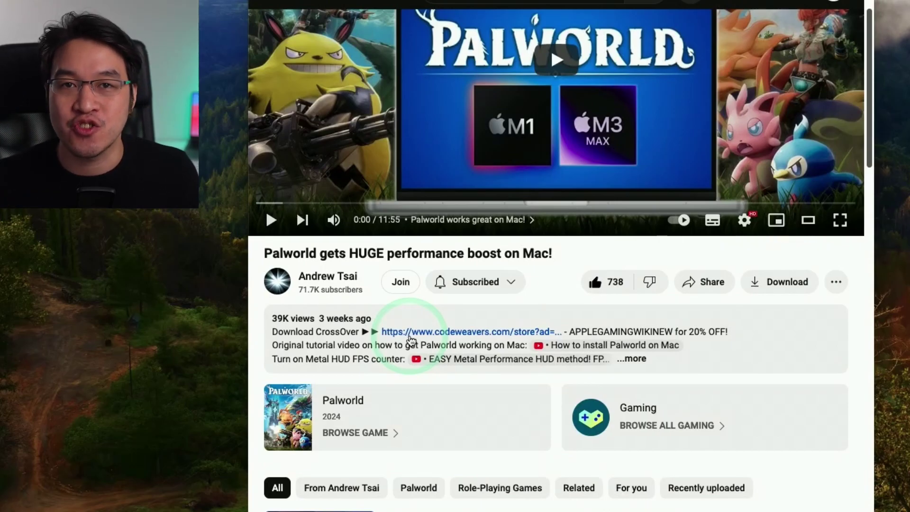
pyautogui.click(669, 356)
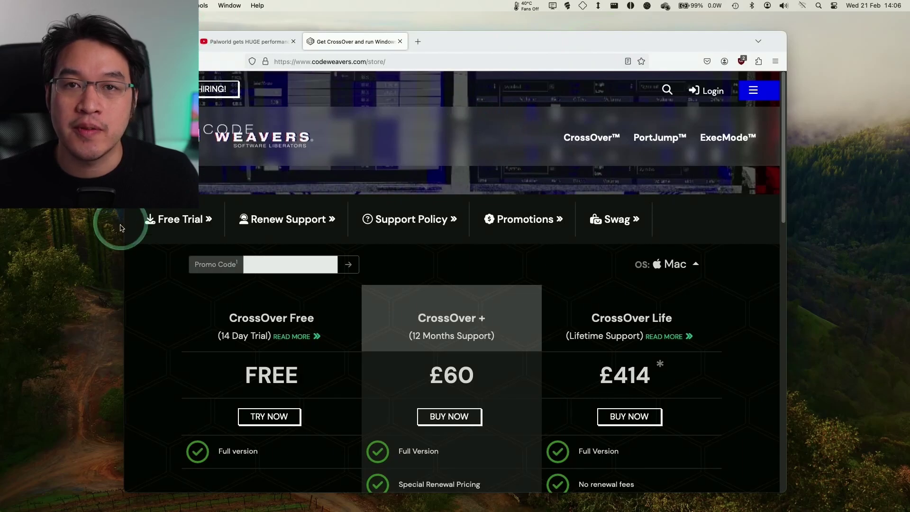
# Enter and apply promo code APPLEGAMINGWIKINEW on the CrossOver store page.
pyautogui.click(266, 264)
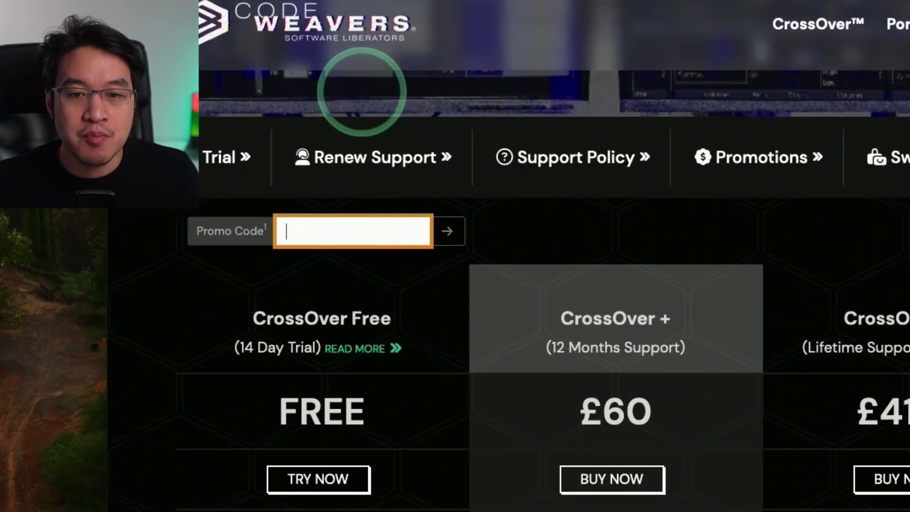
pyautogui.write('AP')
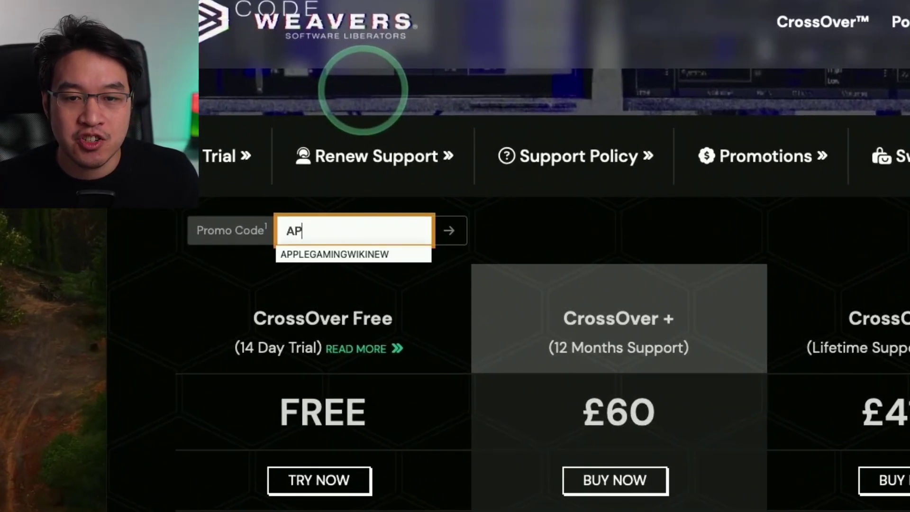
pyautogui.write('PLEGAMINGWIKINEW')
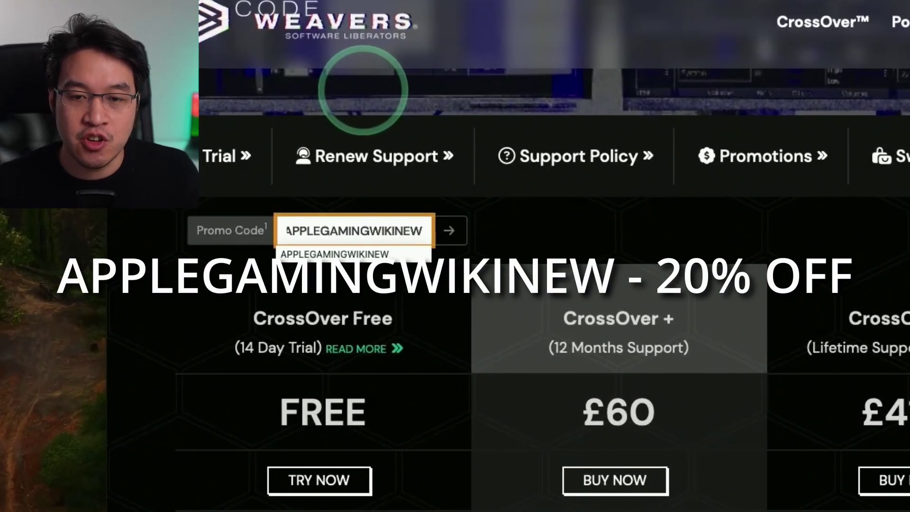
pyautogui.click(449, 231)
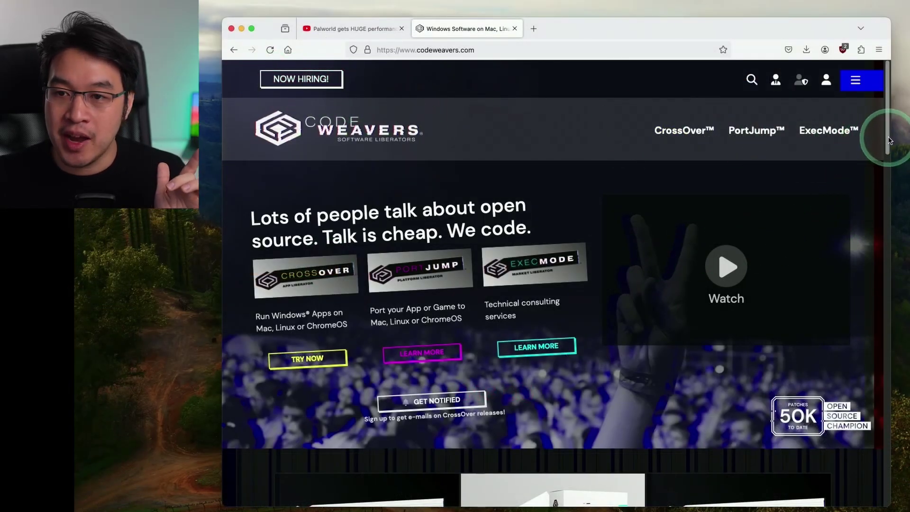
# Open the CrossOver free trial form and fill in the name and email fields.
pyautogui.moveTo(889, 140); pyautogui.dragTo(876, 225)
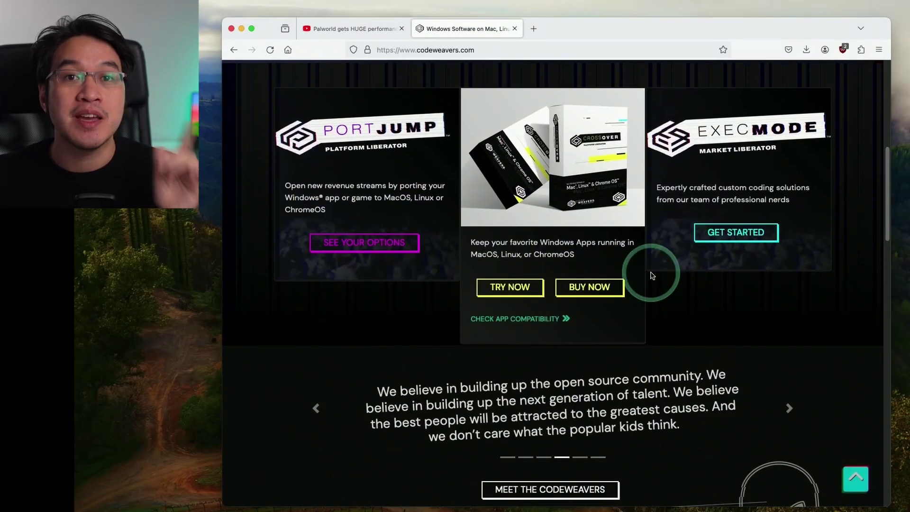
pyautogui.click(524, 287)
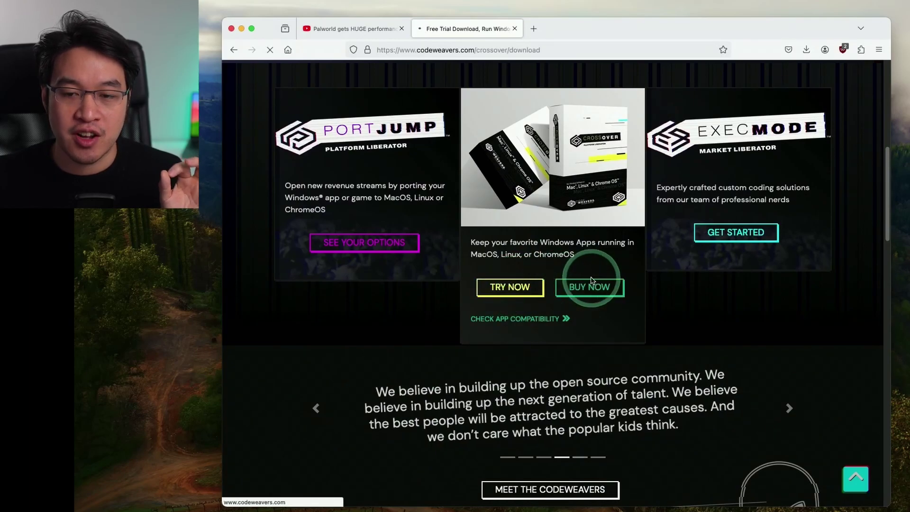
pyautogui.scroll(-5, 458, 160)
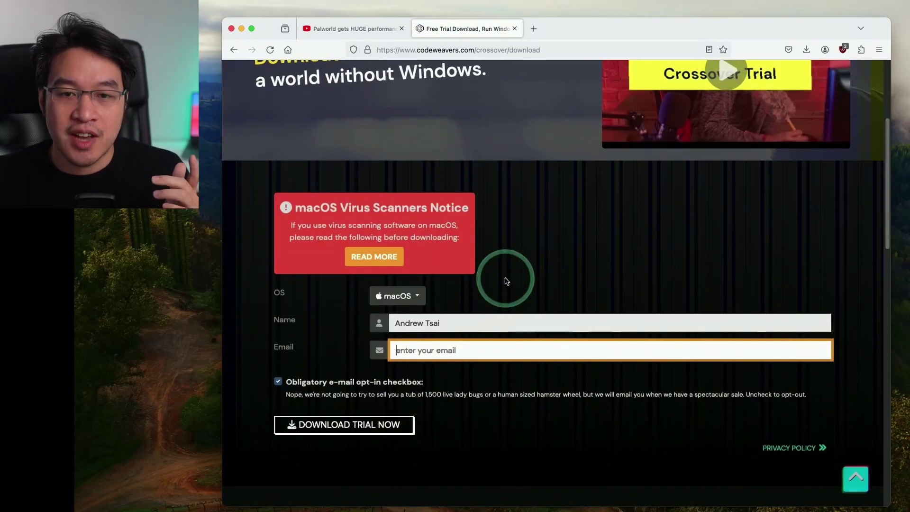
pyautogui.click(485, 322)
pyautogui.click(438, 350)
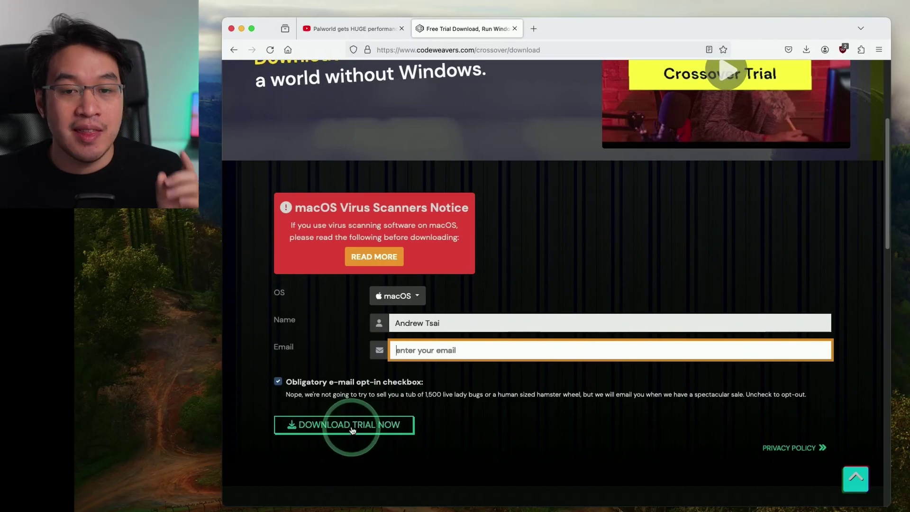
# Request the trial download, then view My Downloads listing CrossOver Mac 24.0.
pyautogui.click(353, 430)
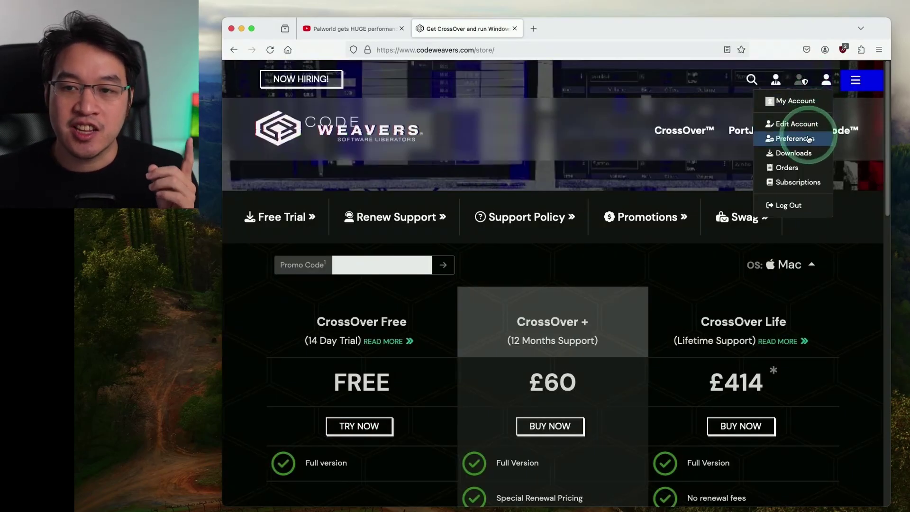
pyautogui.click(792, 155)
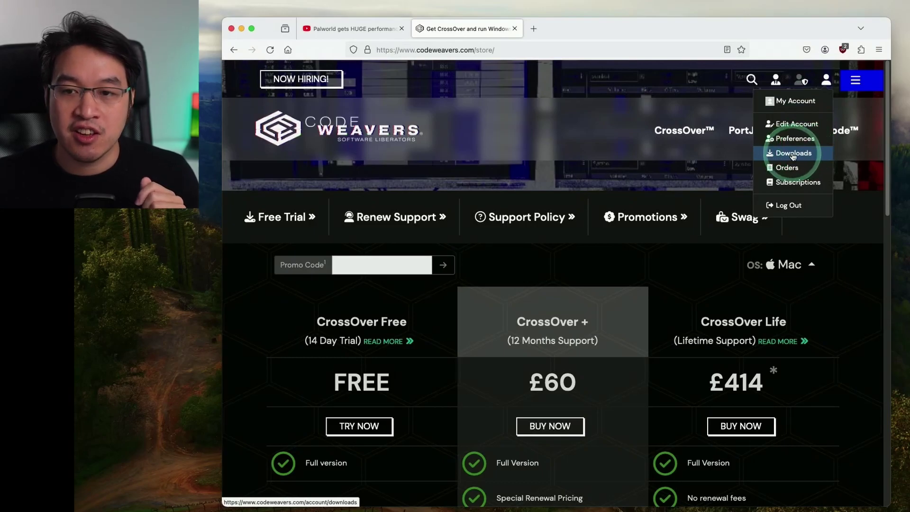
pyautogui.scroll(-3, 544, 325)
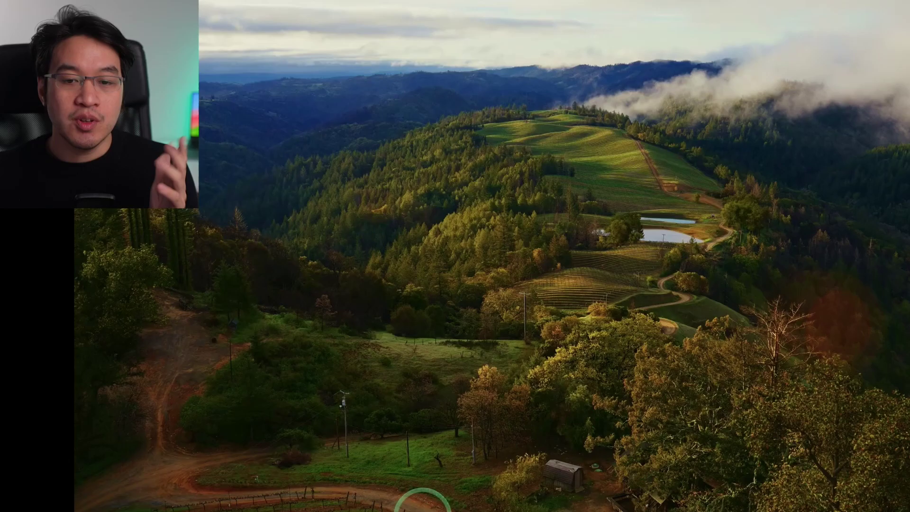
# In Finder's Downloads folder, extract the crossover-24.0.0.zip archive.
pyautogui.click(109, 504)
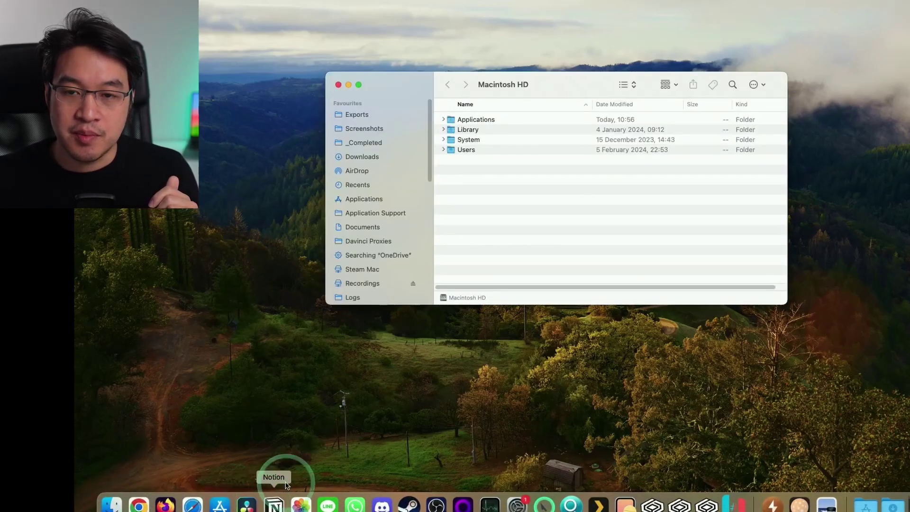
pyautogui.click(374, 158)
pyautogui.click(465, 192)
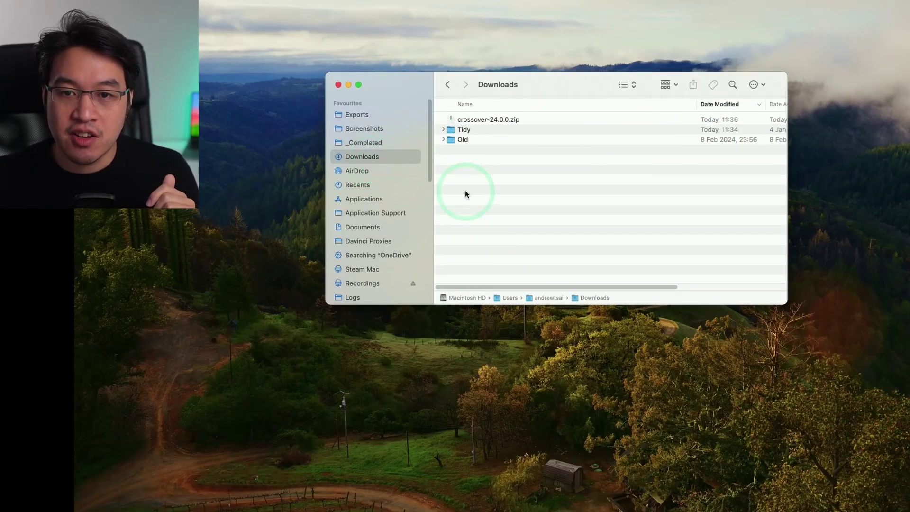
pyautogui.click(480, 121)
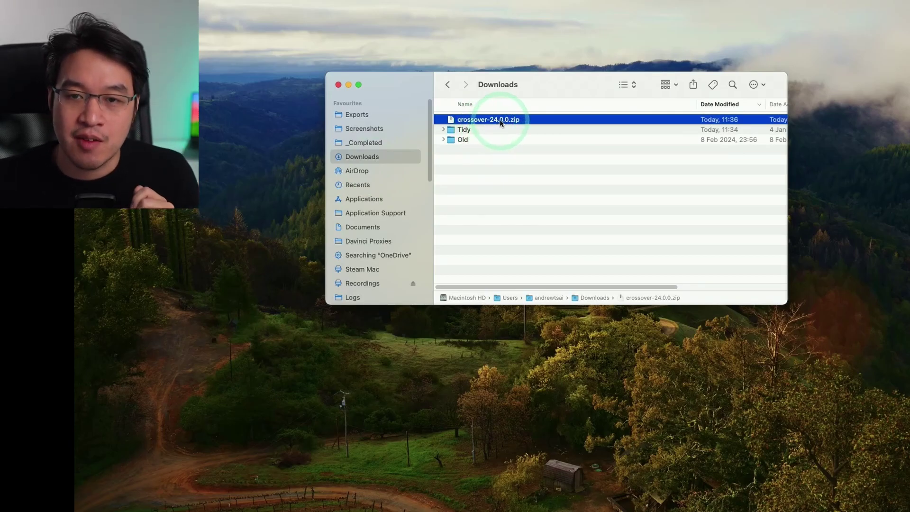
pyautogui.doubleClick(501, 122)
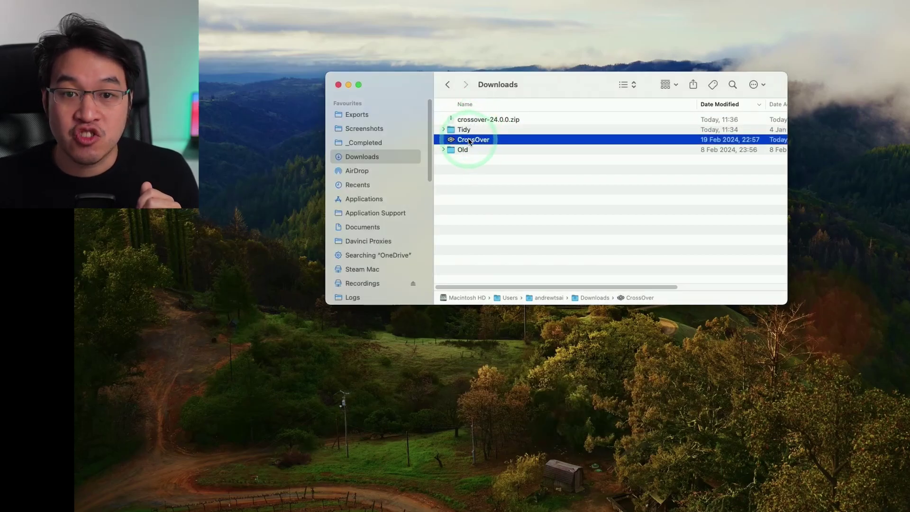
# Move CrossOver into Applications and launch it, allowing it past the downloaded-app warning.
pyautogui.moveTo(469, 142); pyautogui.dragTo(473, 217)
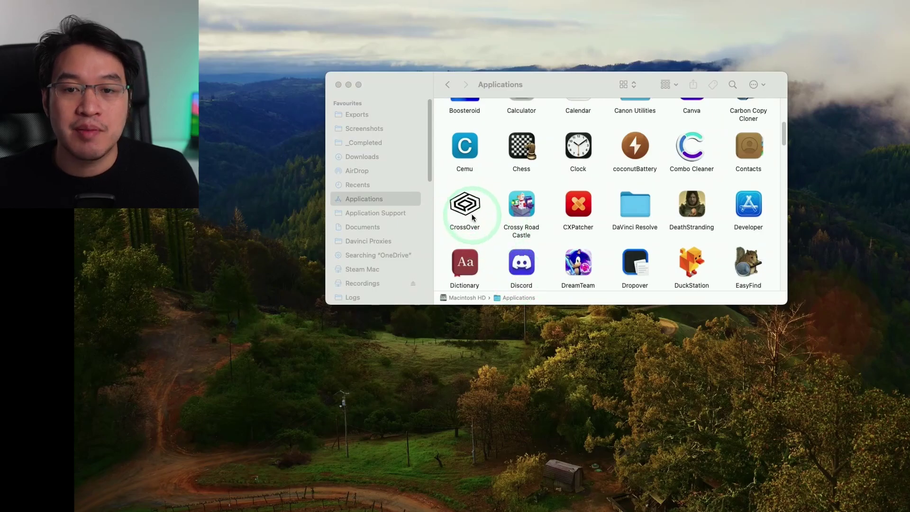
pyautogui.click(465, 215)
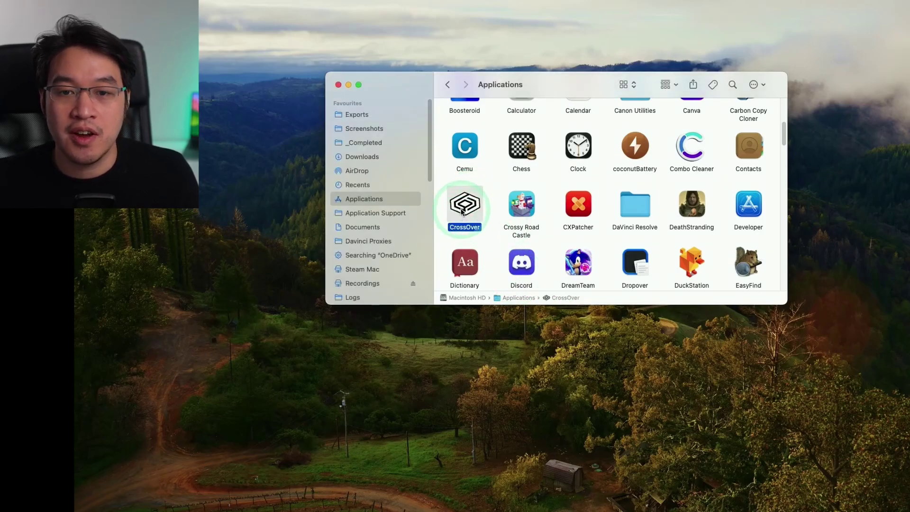
pyautogui.doubleClick(462, 211)
pyautogui.moveTo(521, 161); pyautogui.dragTo(583, 170)
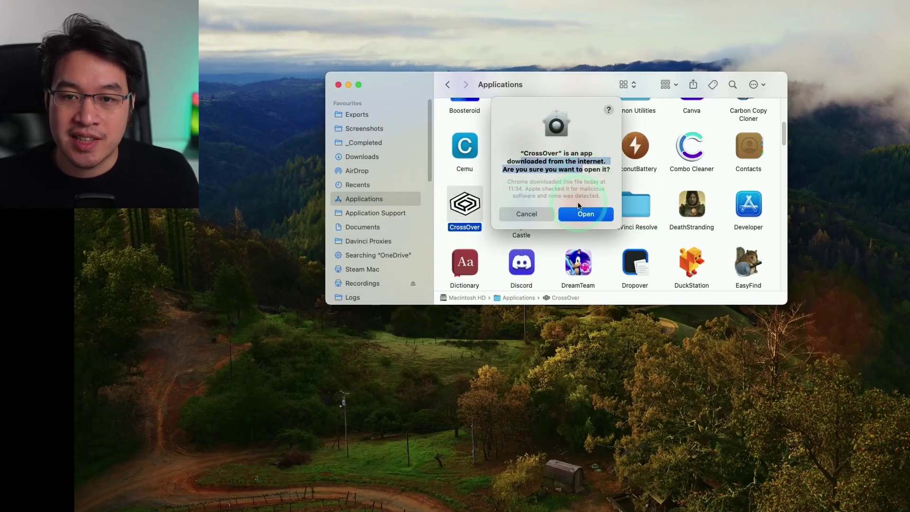
pyautogui.click(587, 214)
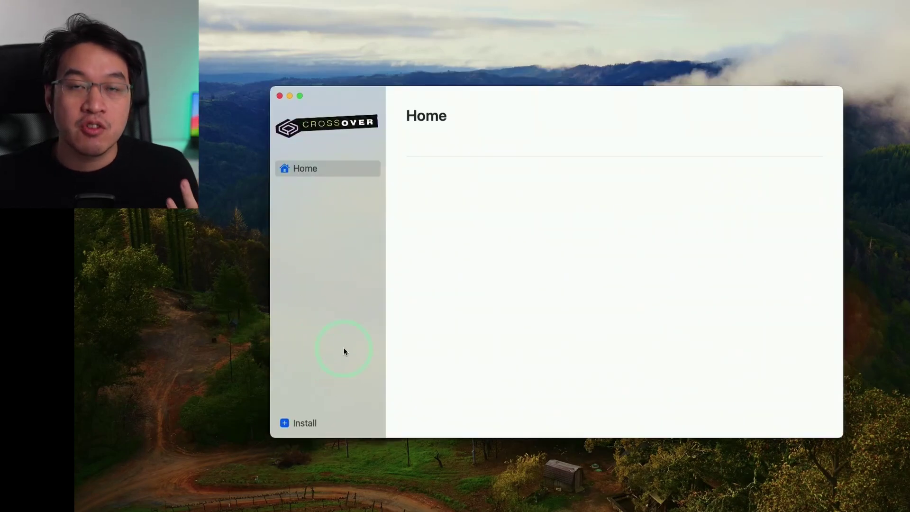
# Search CrossOver's Install catalog for 'steam' and open Steam's install page.
pyautogui.click(341, 344)
pyautogui.click(296, 418)
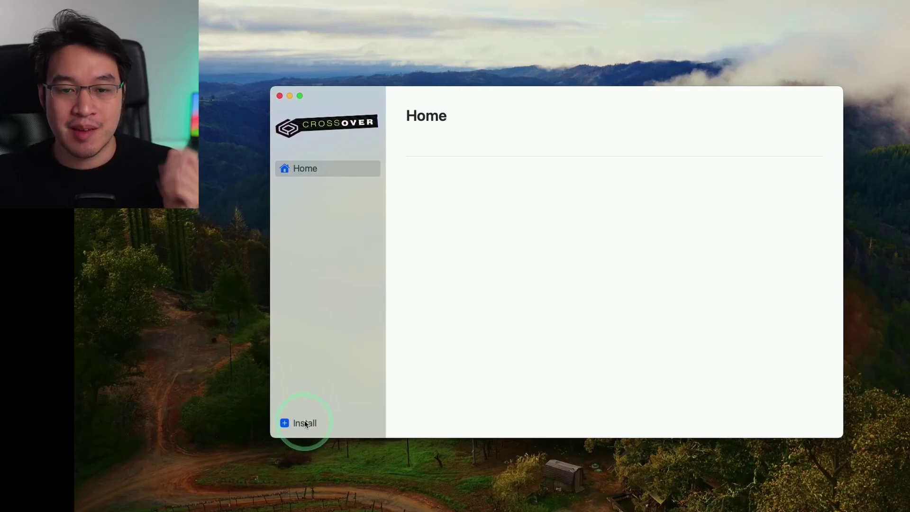
pyautogui.click(300, 423)
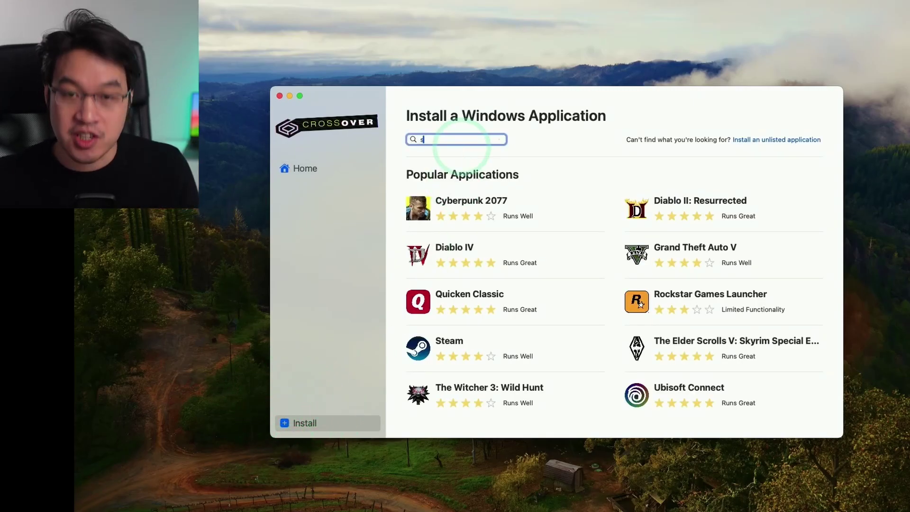
pyautogui.write('steam')
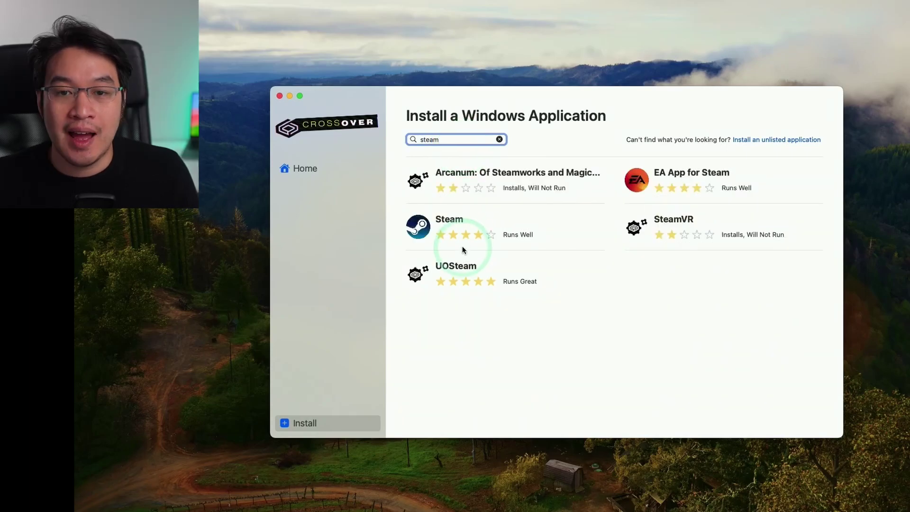
pyautogui.click(450, 220)
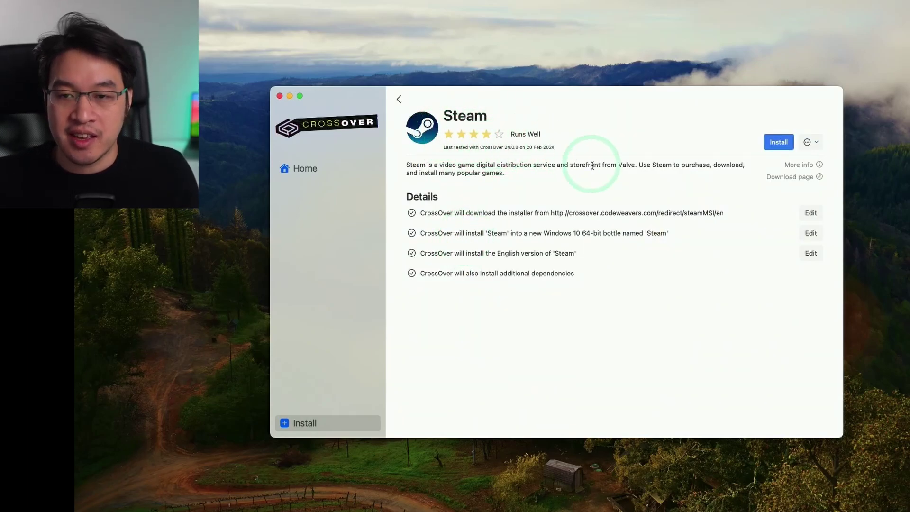
# Install Steam, accept the font licence, and finish Steam Setup in English with Run Steam unticked.
pyautogui.click(782, 146)
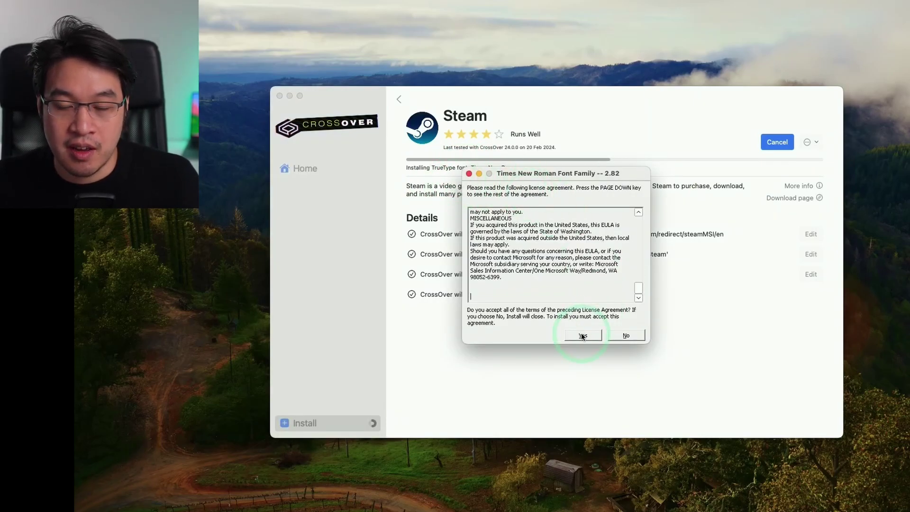
pyautogui.click(583, 336)
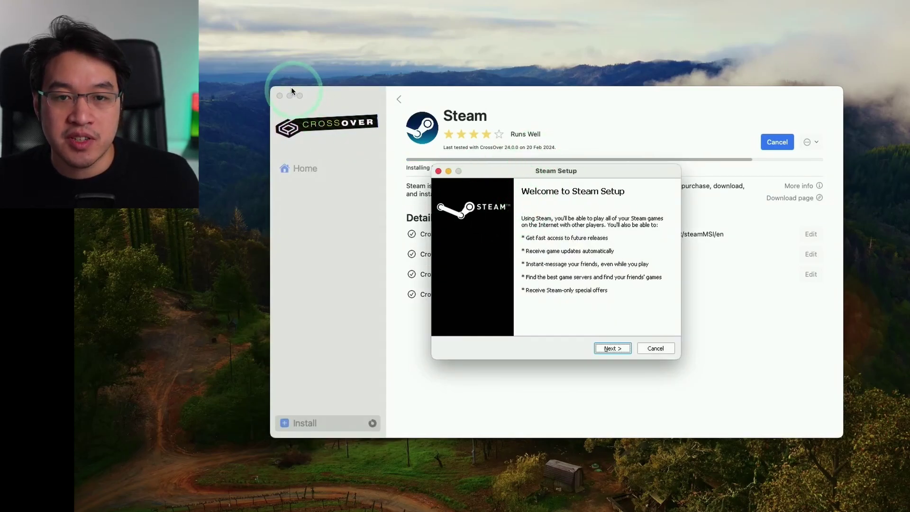
pyautogui.click(613, 348)
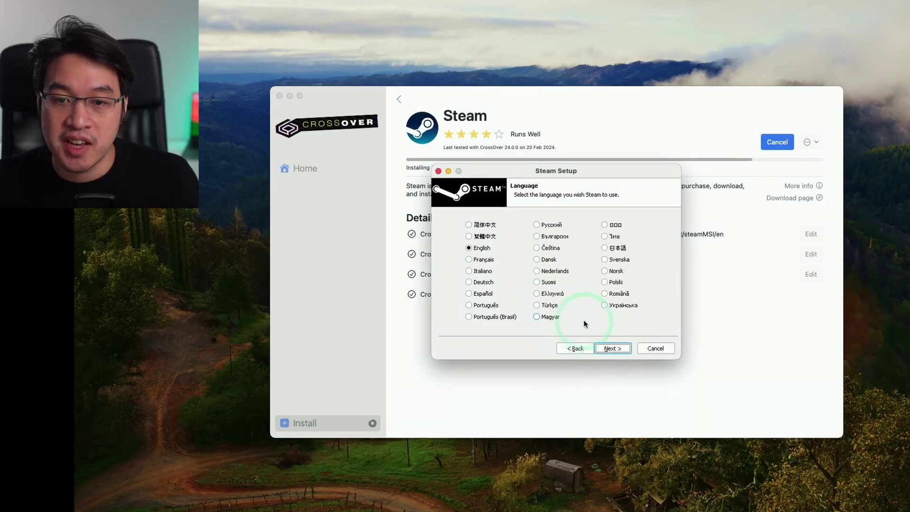
pyautogui.click(605, 350)
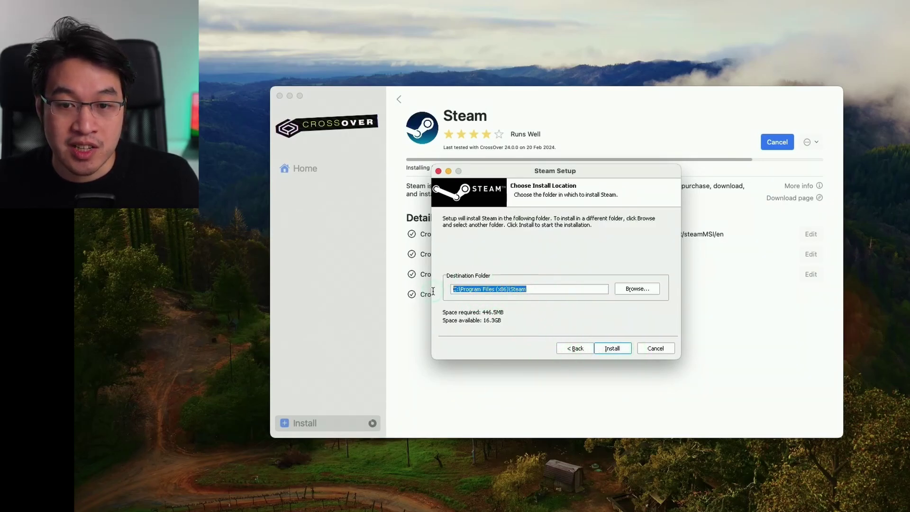
pyautogui.click(501, 290)
pyautogui.click(612, 348)
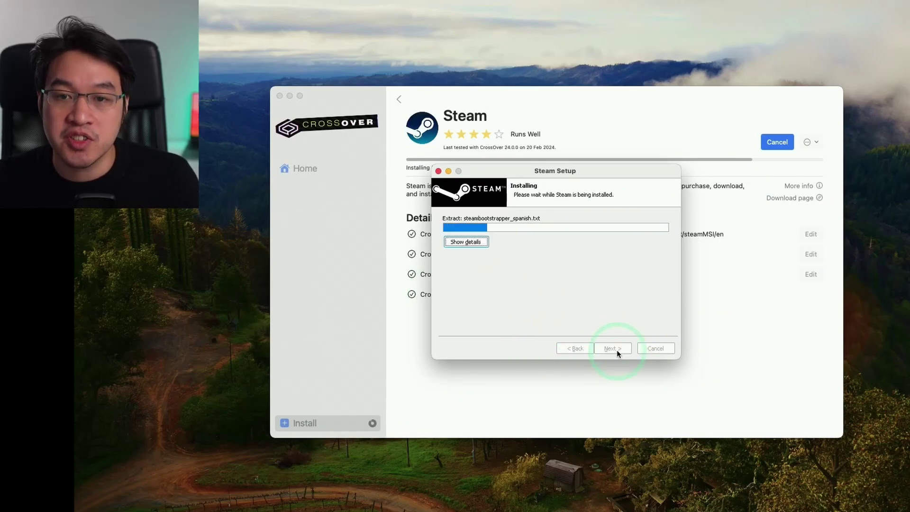
pyautogui.click(533, 256)
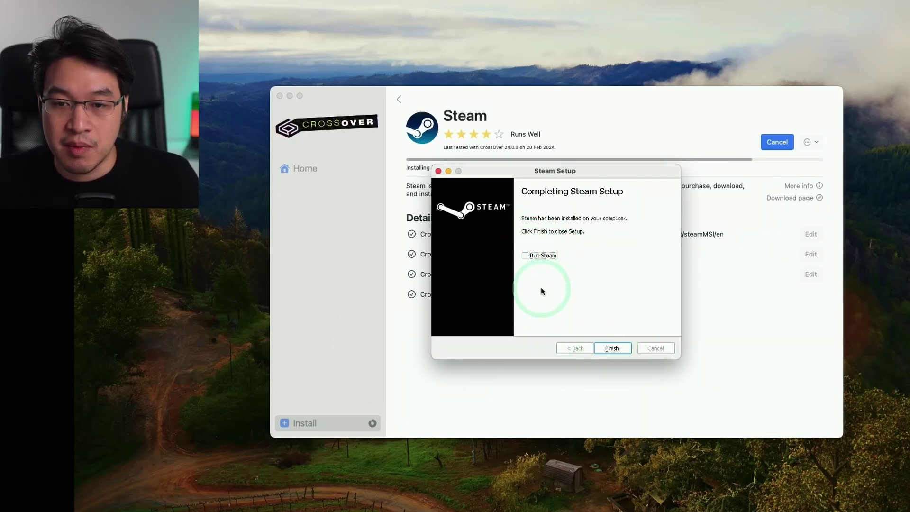
pyautogui.click(612, 348)
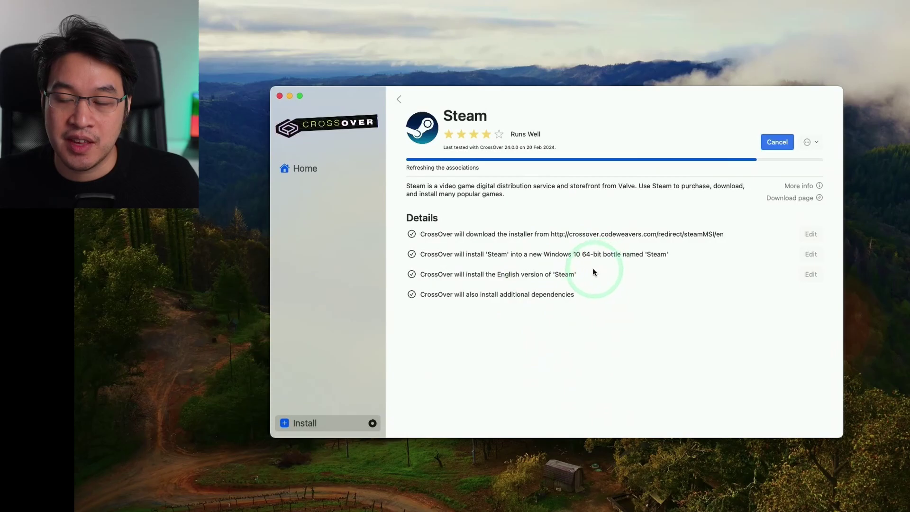
# In the Steam bottle's settings, switch DXVK off, turn MSync on, and reboot the bottle.
pyautogui.click(315, 202)
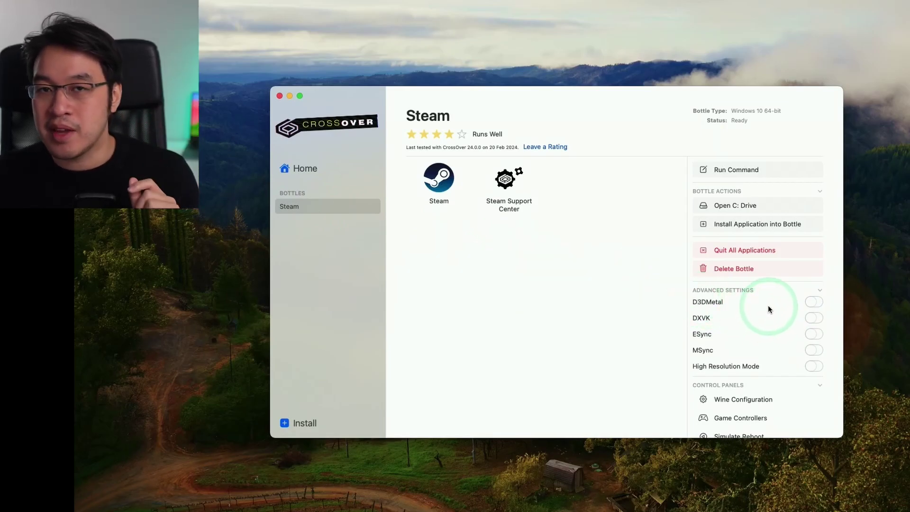
pyautogui.moveTo(708, 304)
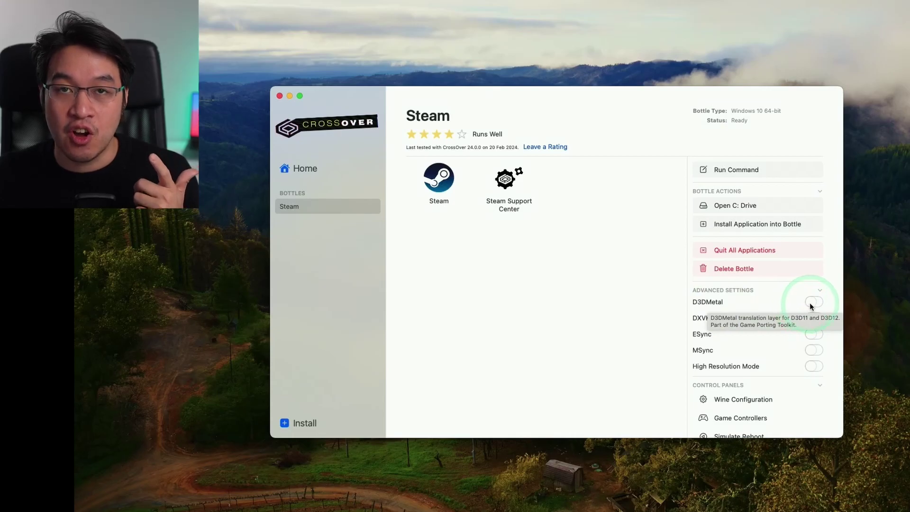
pyautogui.moveTo(701, 329)
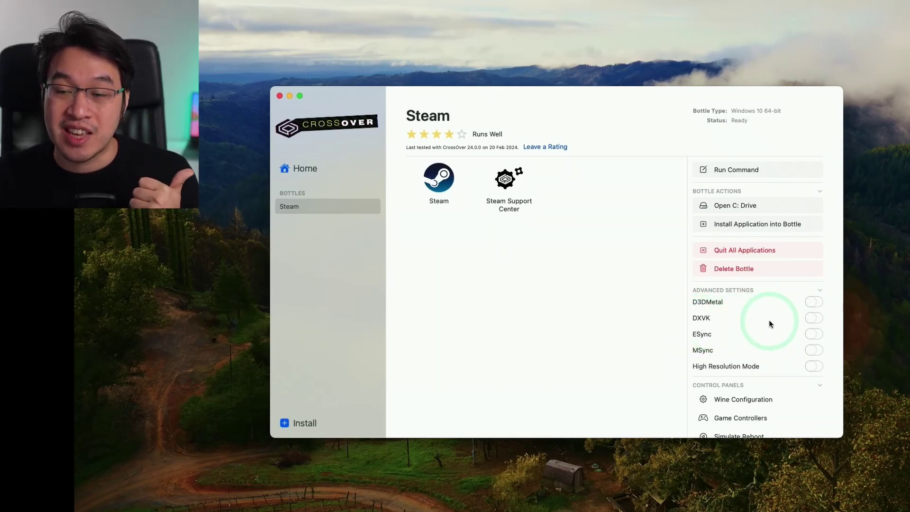
pyautogui.moveTo(811, 322)
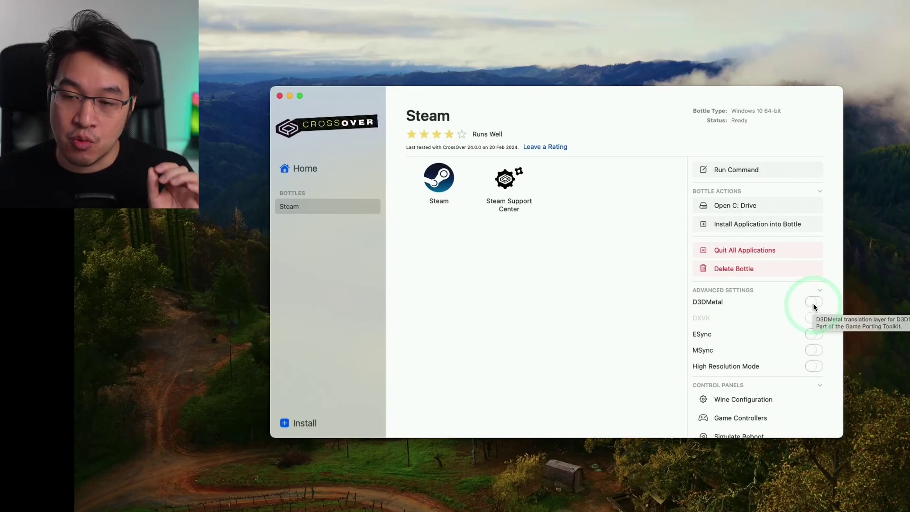
pyautogui.click(810, 318)
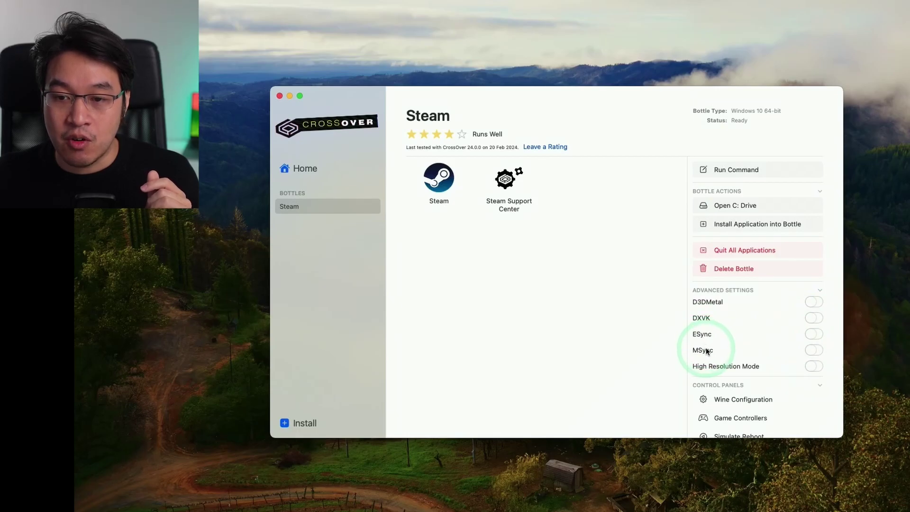
pyautogui.click(814, 350)
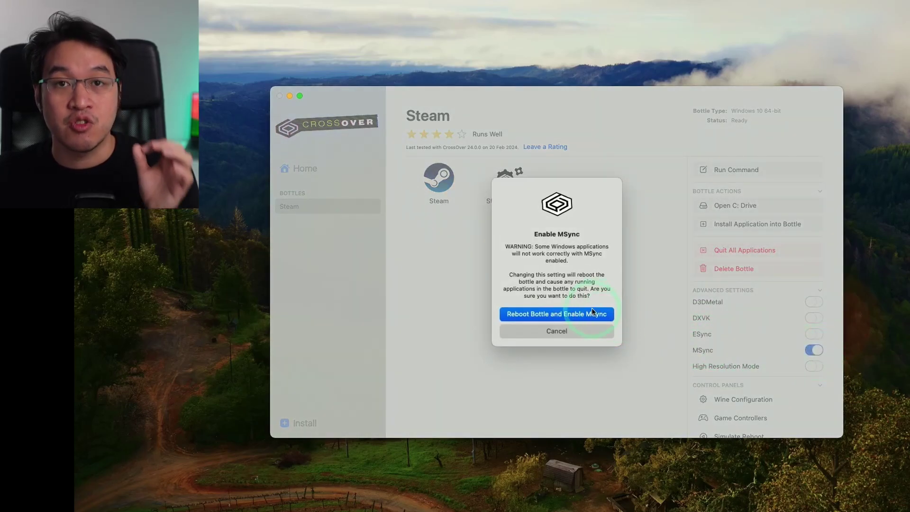
pyautogui.click(576, 314)
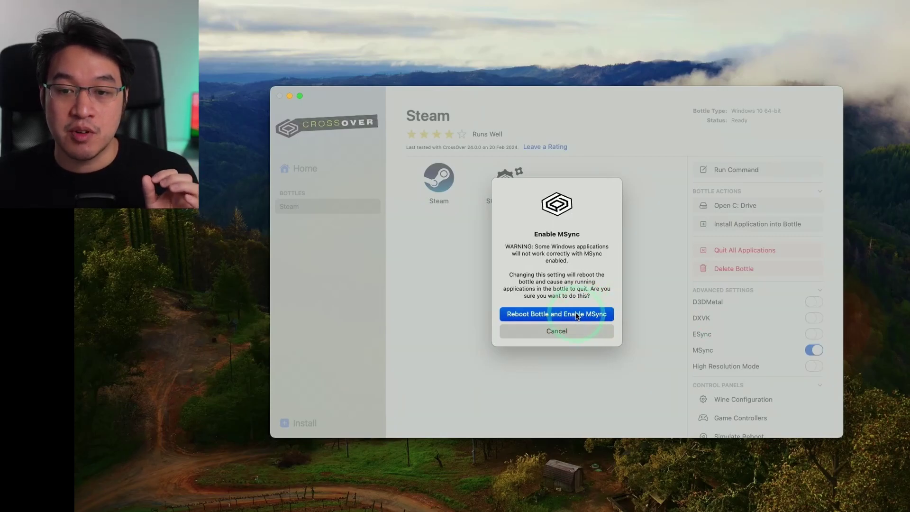
# Launch Steam from the Steam bottle and let it update through to the Store page.
pyautogui.click(451, 185)
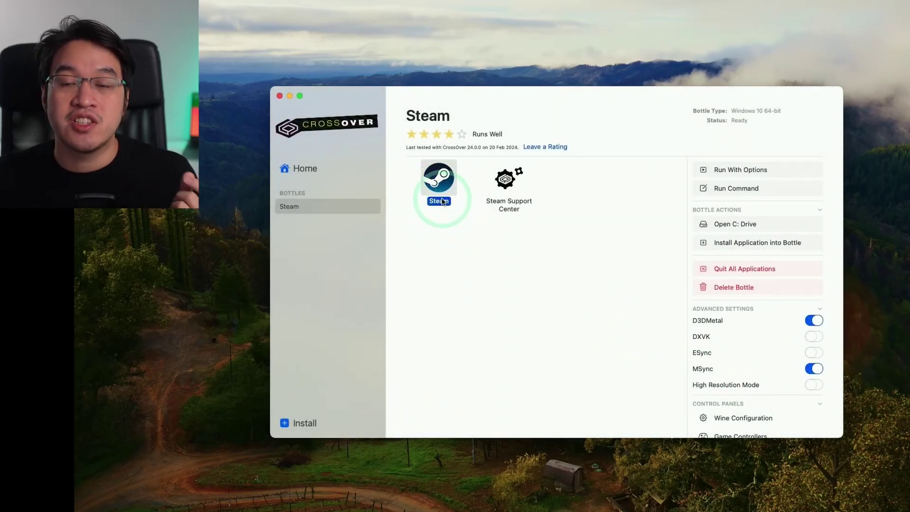
pyautogui.doubleClick(437, 184)
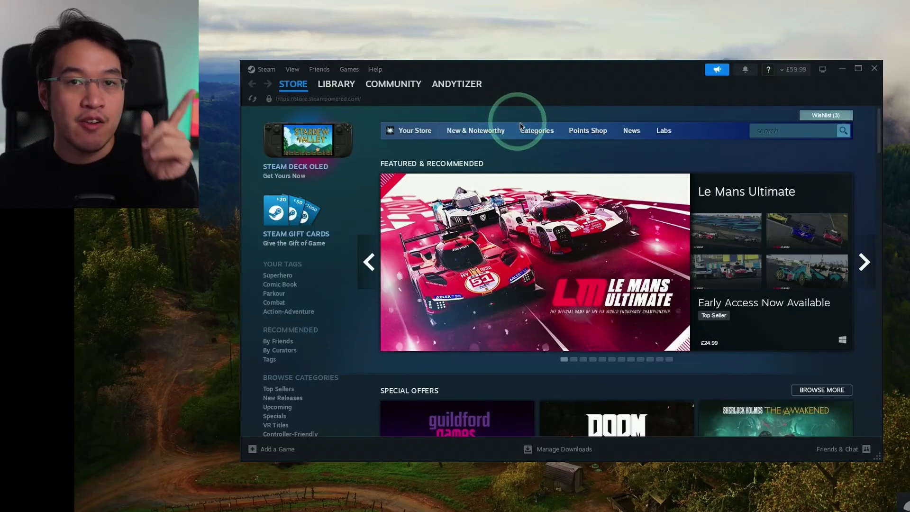
# Glance at the Steam library, then go back to the Store.
pyautogui.click(335, 85)
pyautogui.click(309, 152)
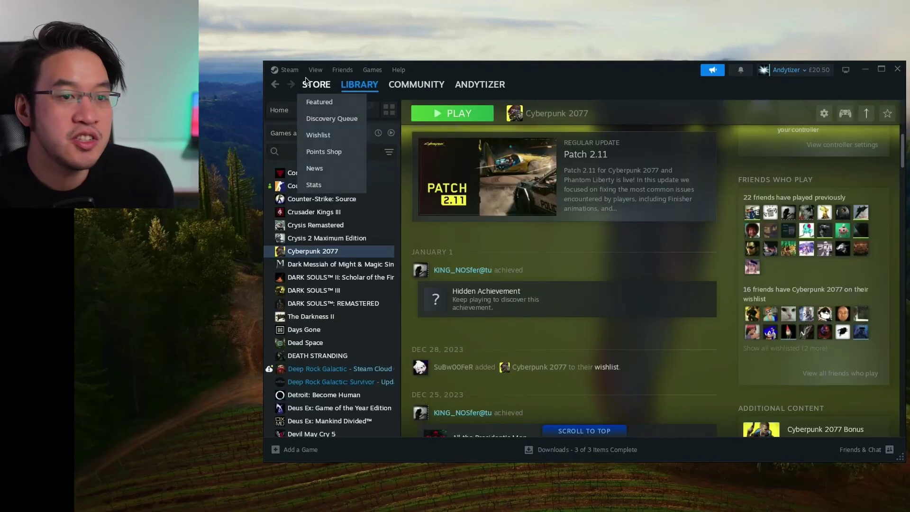
pyautogui.click(307, 86)
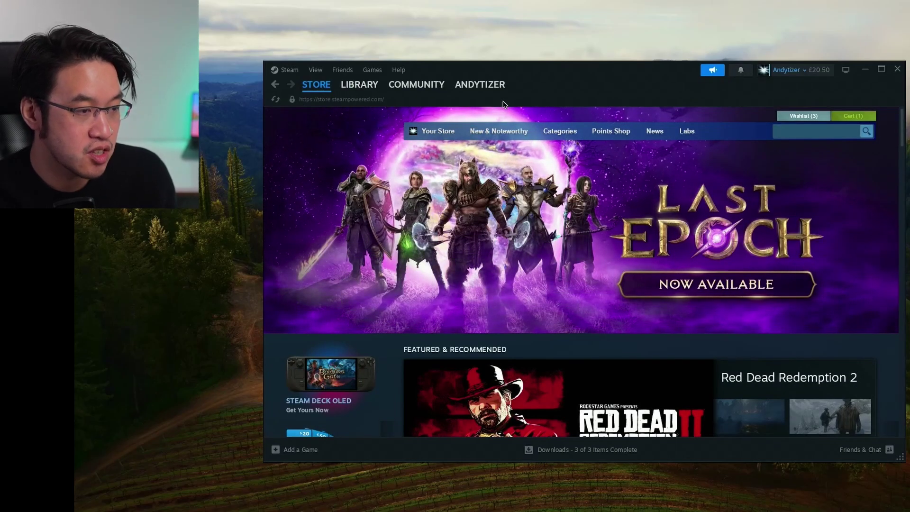
# Search 'deep rock', browse Deep Rock Galactic: Survivor's £9.99 store page, then return to Library.
pyautogui.write('deep rock')
pyautogui.moveTo(474, 129)
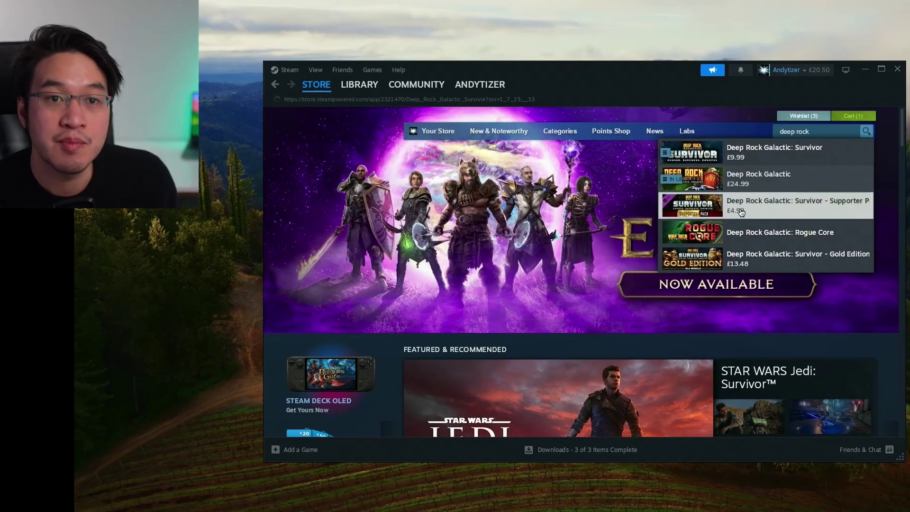
pyautogui.click(692, 153)
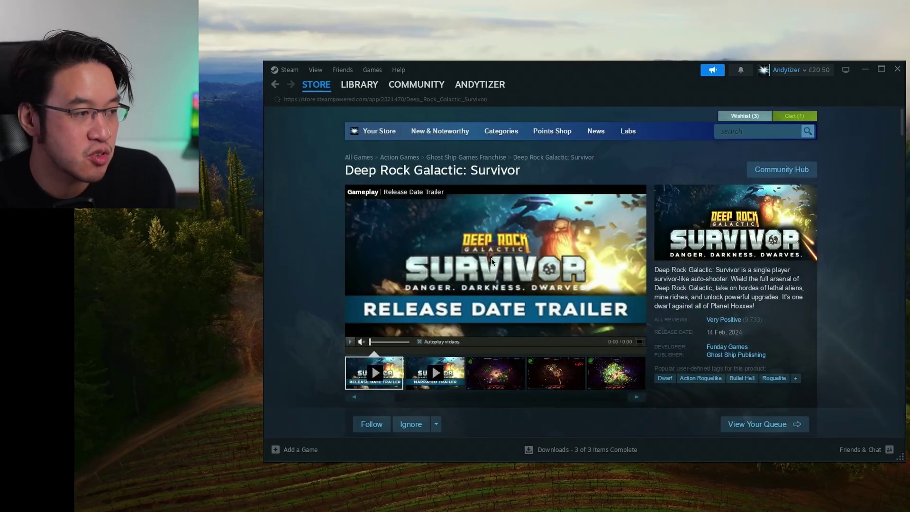
pyautogui.scroll(-8, 491, 261)
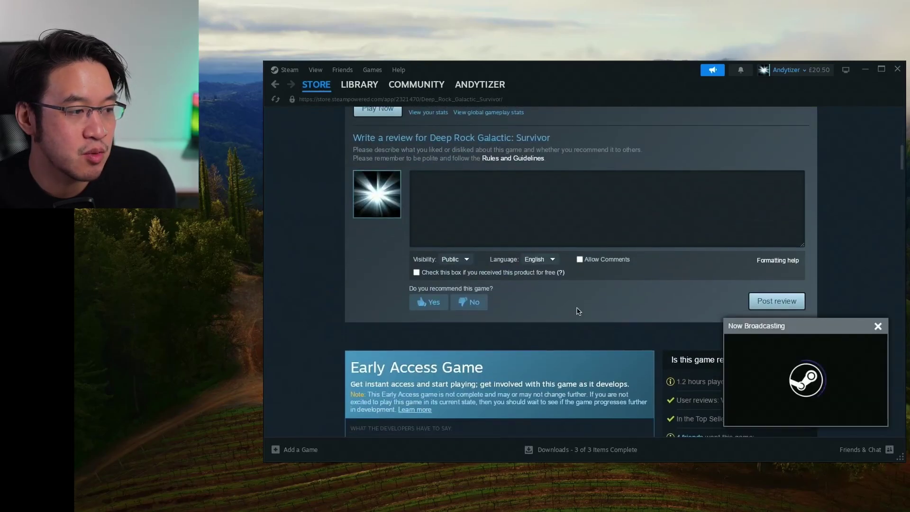
pyautogui.scroll(-5, 579, 311)
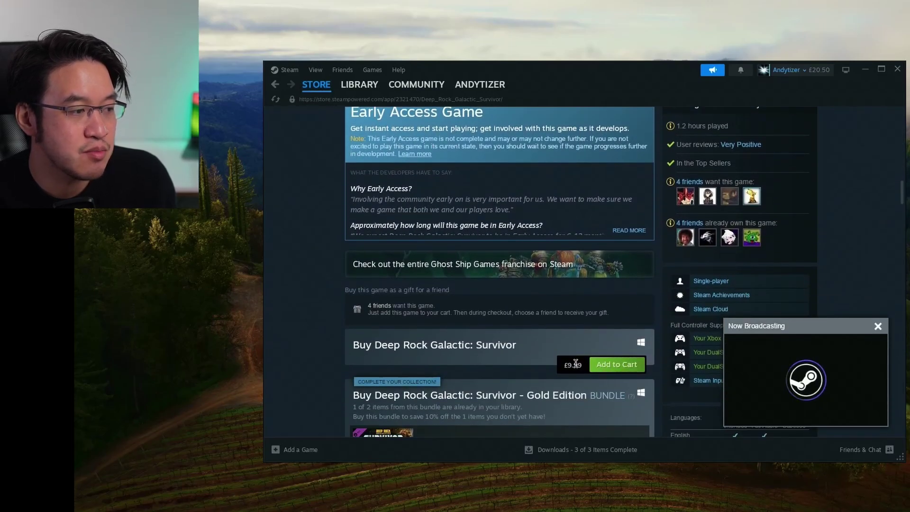
pyautogui.scroll(13, 593, 351)
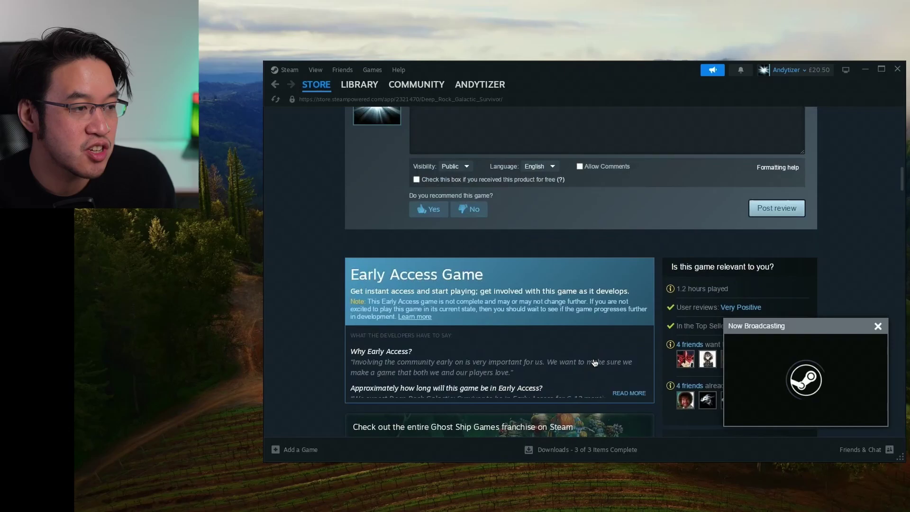
pyautogui.click(359, 85)
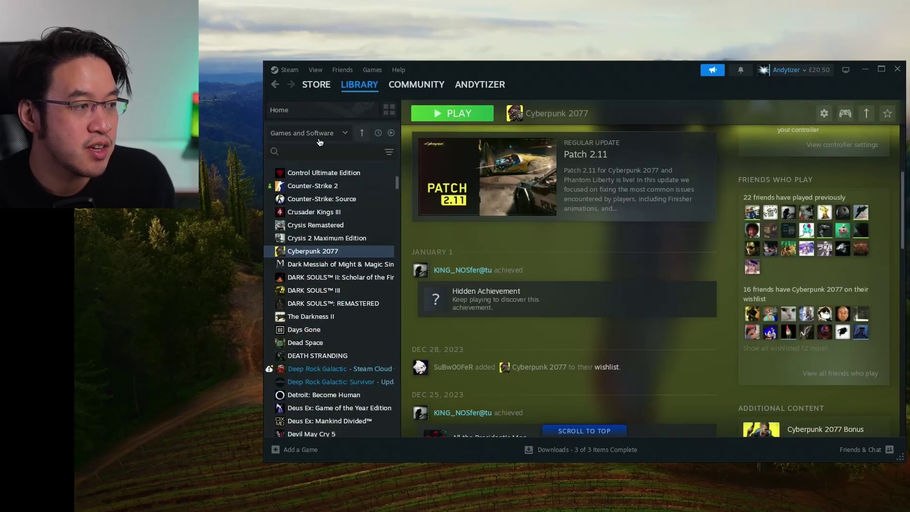
# Search the library for 'dee', start the Deep Rock Galactic: Survivor update, then briefly show and minimize CrossOver.
pyautogui.click(318, 153)
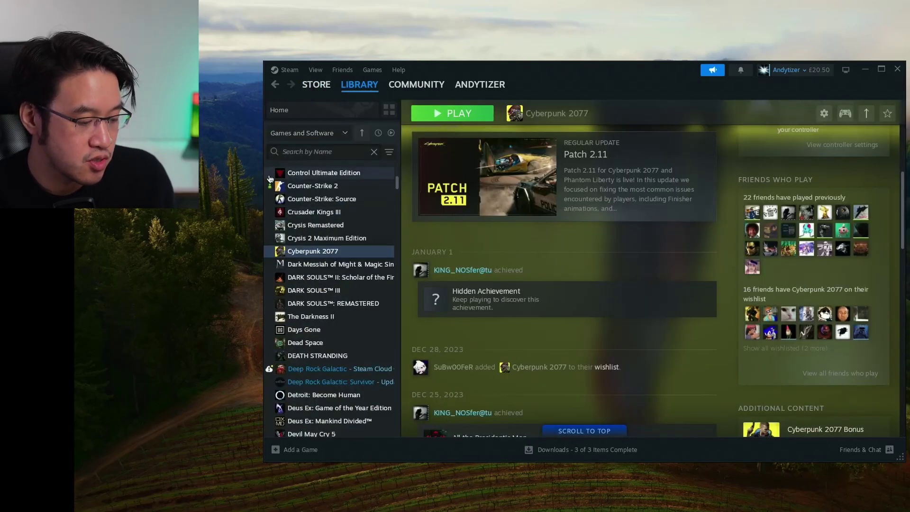
pyautogui.write('dee')
pyautogui.click(325, 195)
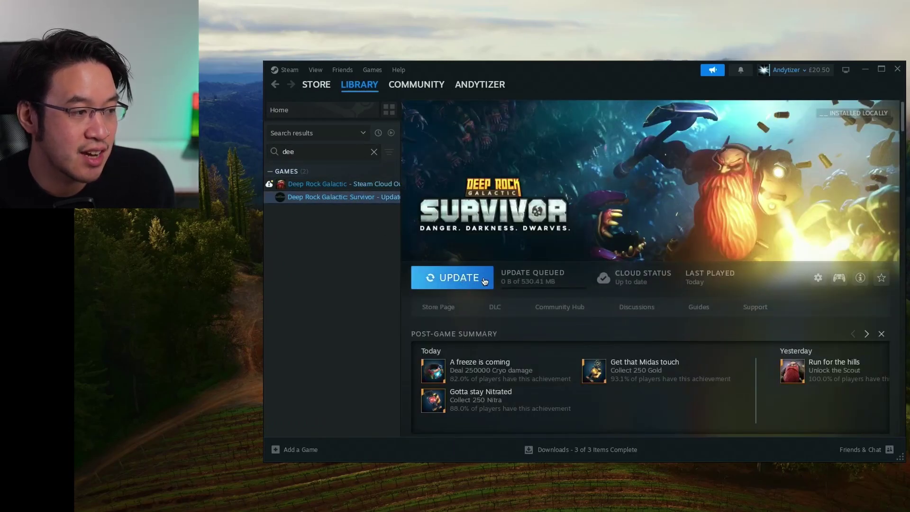
pyautogui.click(466, 291)
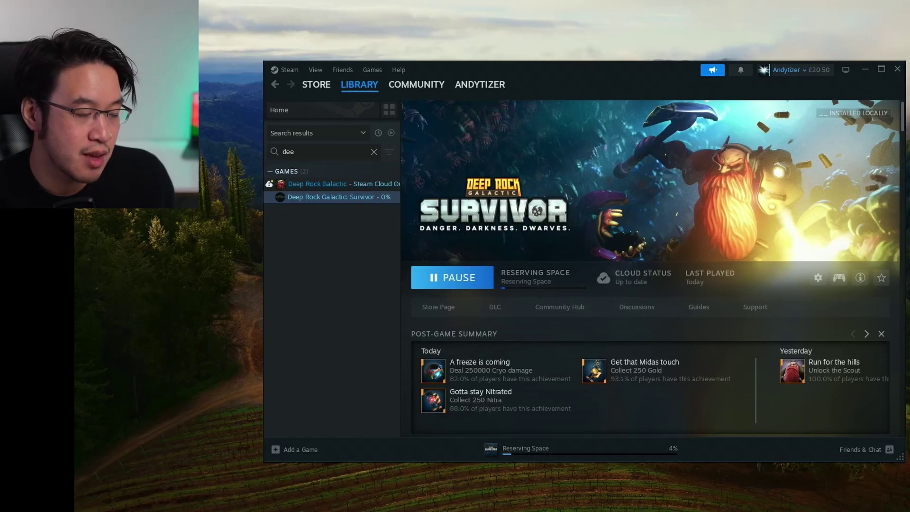
pyautogui.click(806, 503)
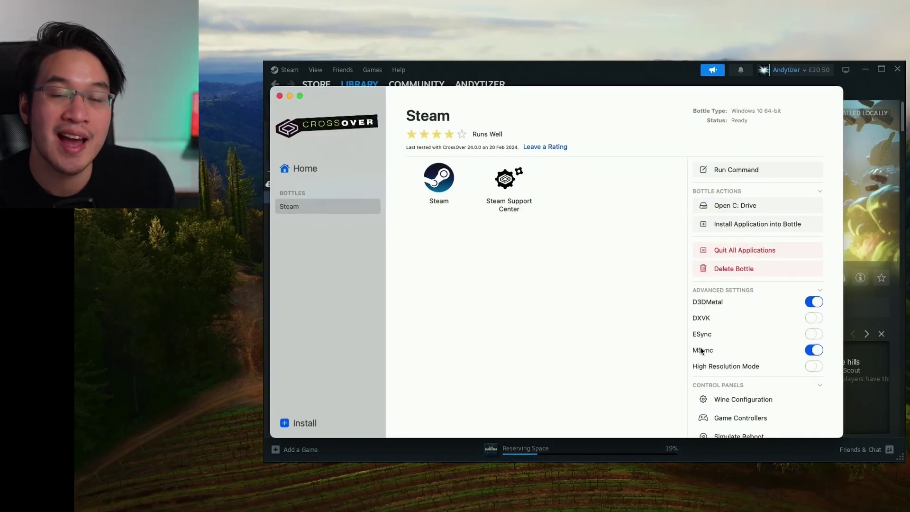
pyautogui.click(290, 96)
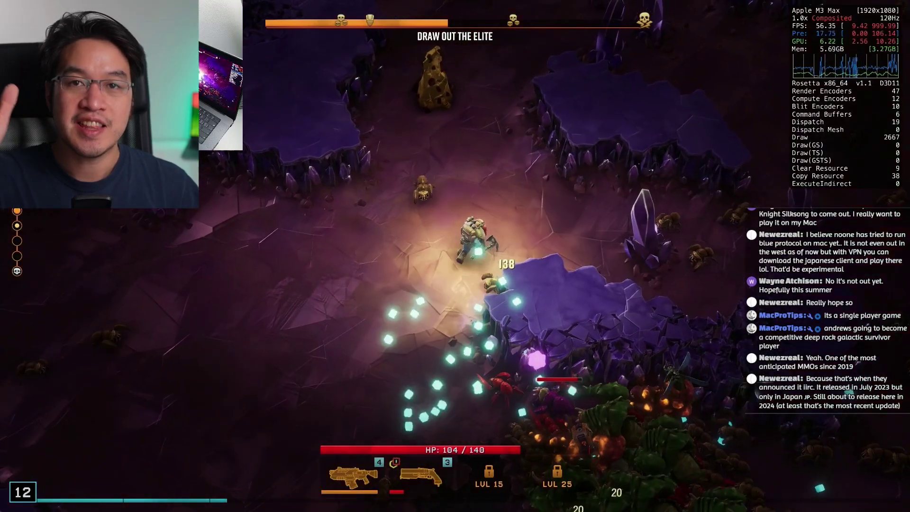
# Walk the dwarf south, north, north-east and south-west around the cavern while fighting the swarm.
pyautogui.press('s')
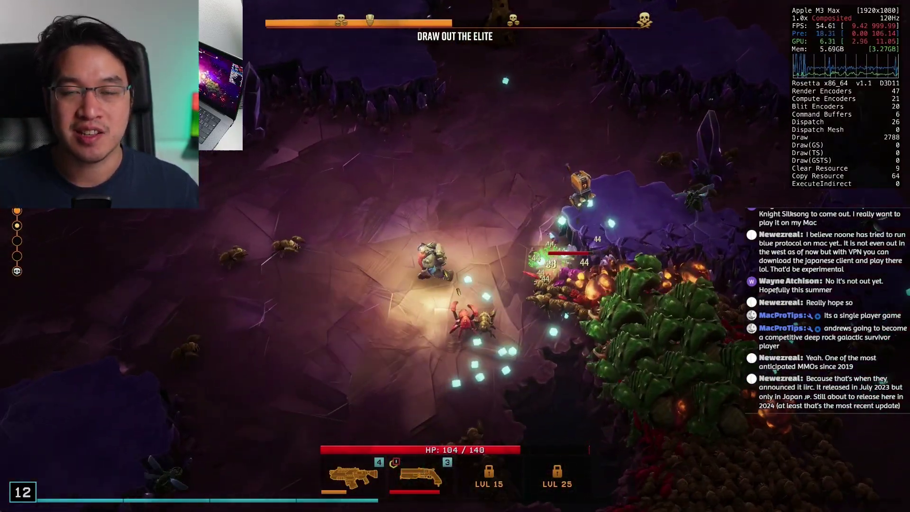
pyautogui.press('w')
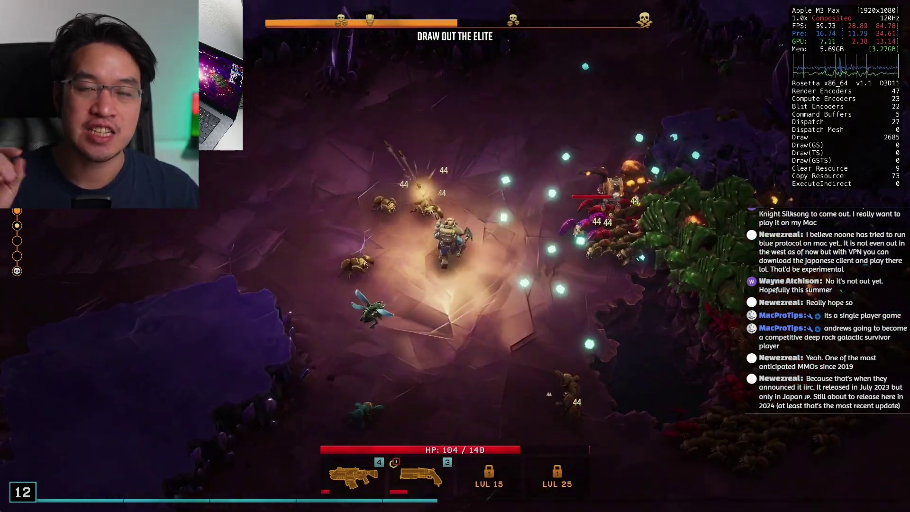
pyautogui.hotkey('w', 'd')
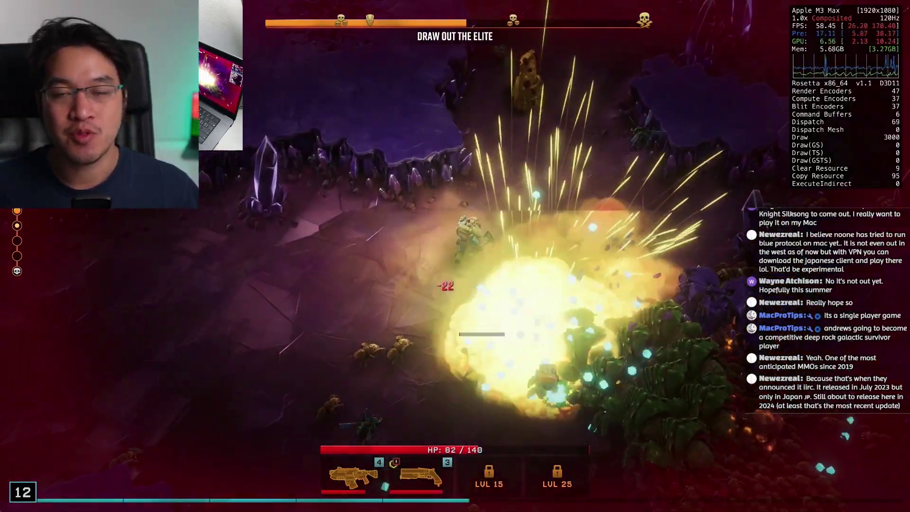
pyautogui.hotkey('s', 'a')
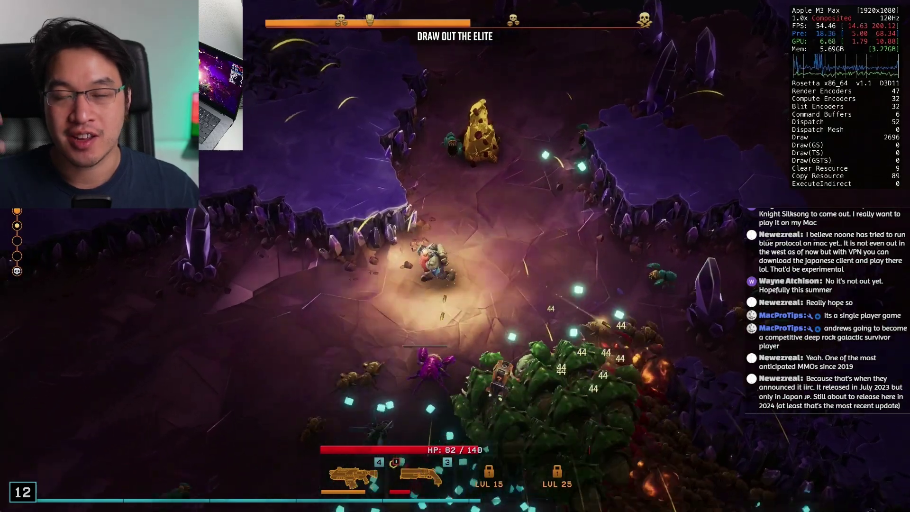
pyautogui.press('s')
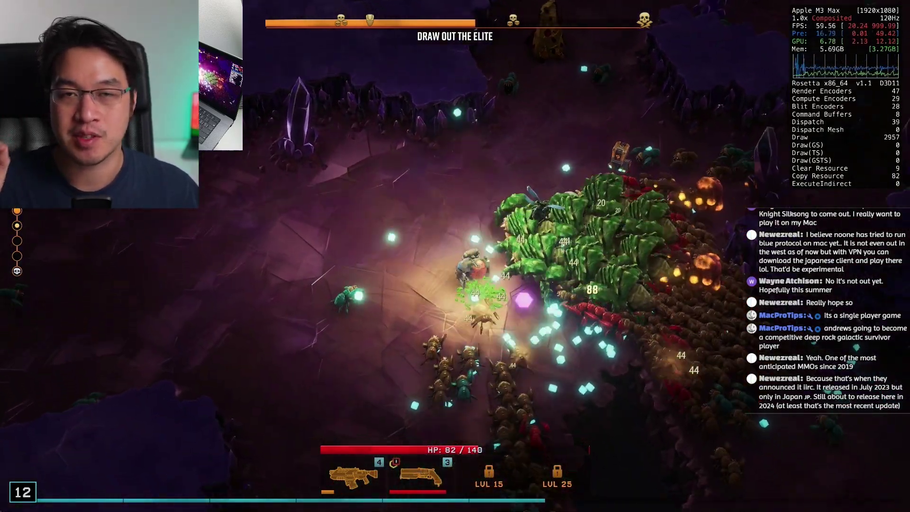